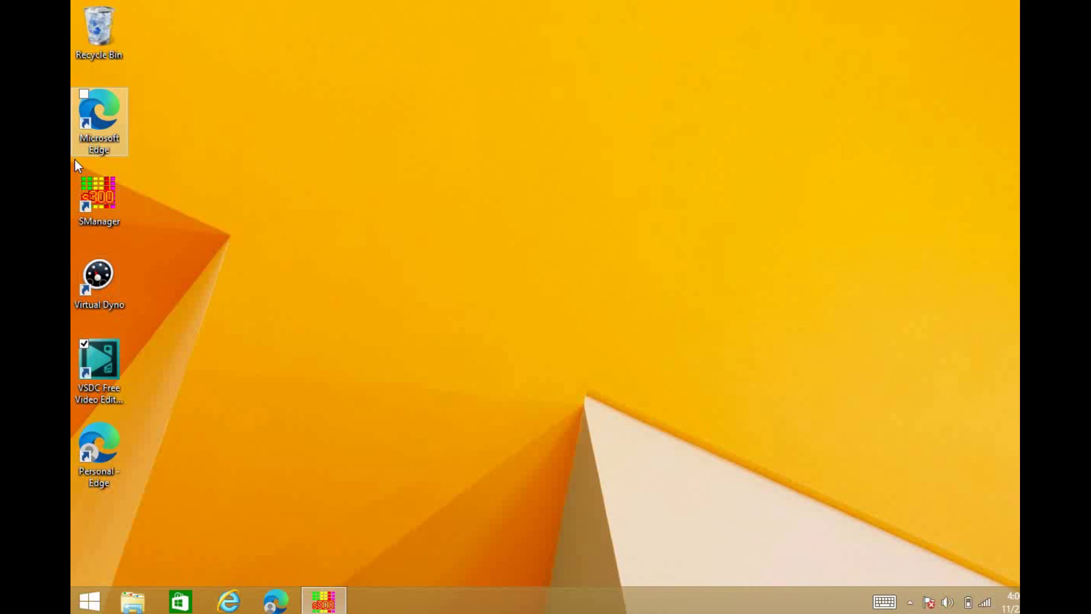
Restore the SManager window to show the boost 6 calibration's Launch Control parameters
left_click(327, 601)
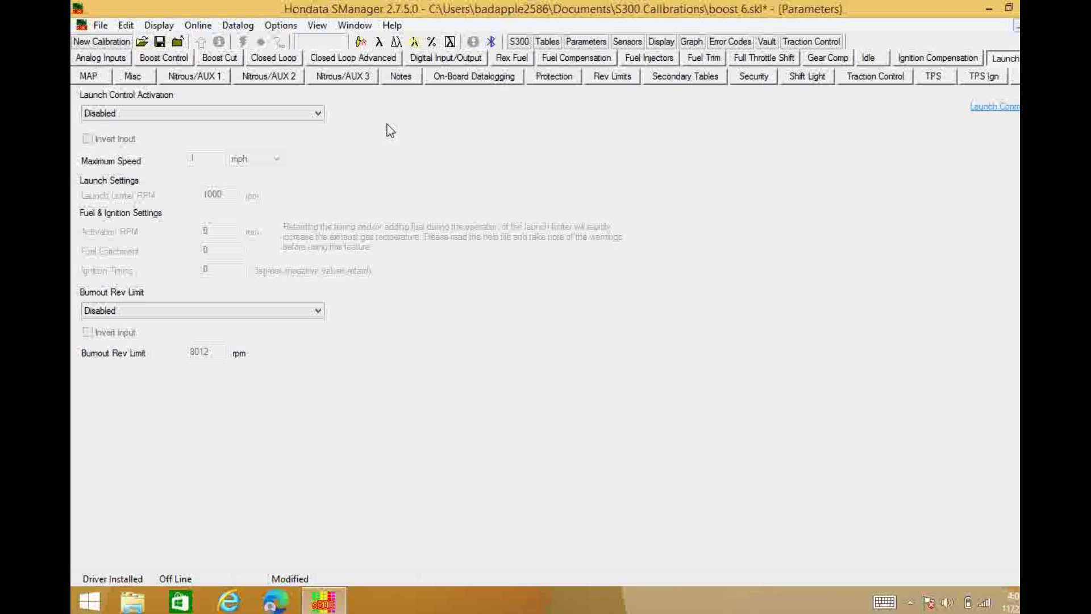
Set Launch Control Activation to Always On
left_click(320, 115)
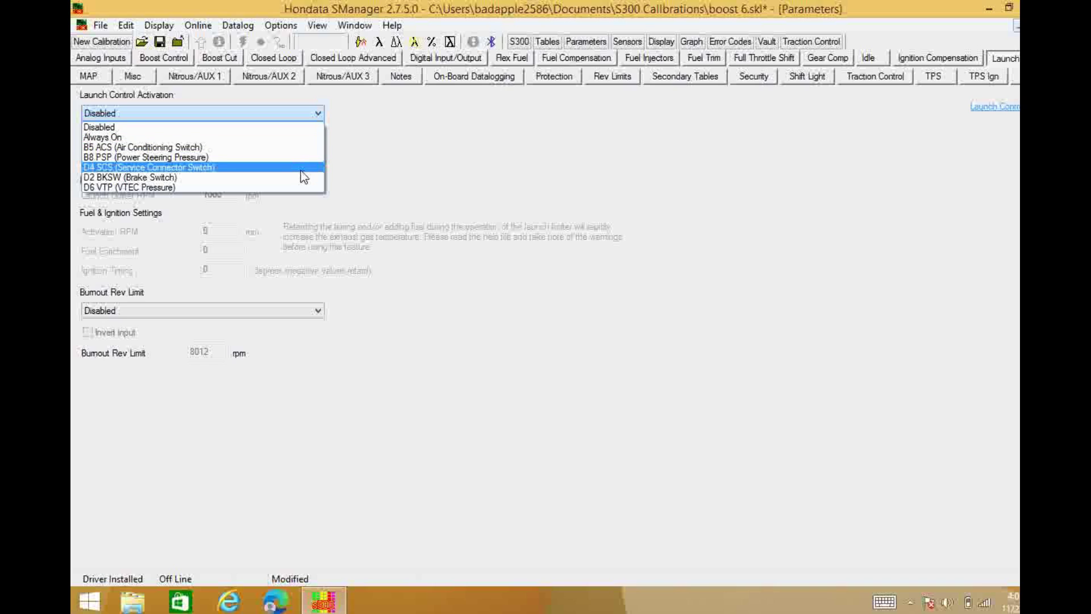
left_click(312, 137)
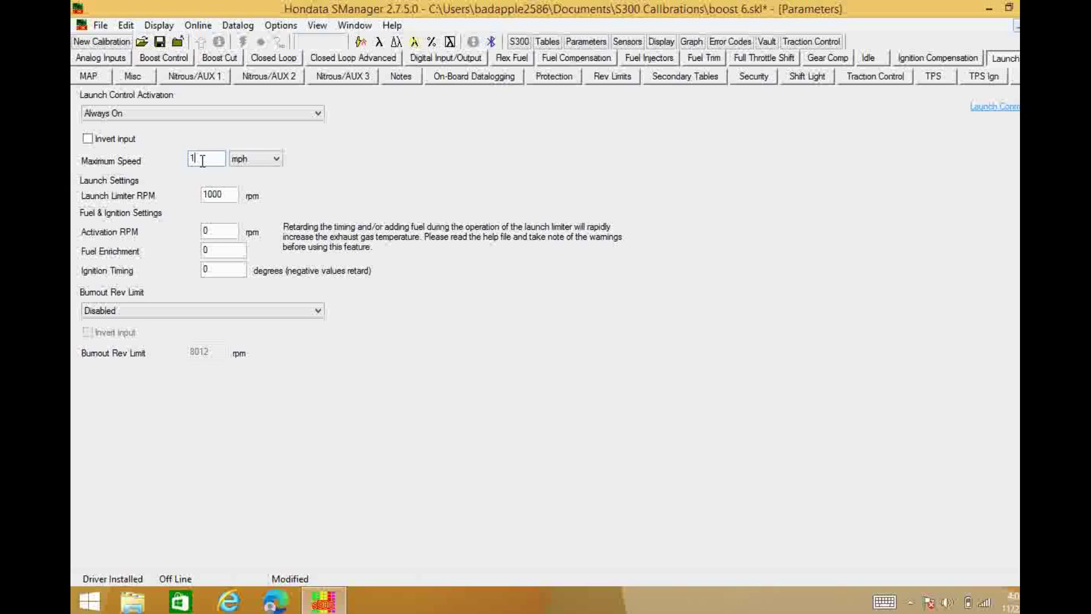
Replace the launch control Maximum Speed with 3 mph
key("BackSpace")
left_click(202, 161)
type("3")
Change the Launch Limiter RPM from 1000 to 5800
left_click(232, 194)
key("BackSpace")
key("BackSpace")
key("BackSpace")
key("BackSpace")
type("5800")
Enter 5100 rpm as the launch Activation RPM
left_click(235, 233)
key("BackSpace")
type("51")
type("00")
Clear the Fuel Enrichment value and set Ignition Timing to -10 degrees
left_click(231, 256)
key("BackSpace")
left_click(226, 268)
key("BackSpace")
type("-10")
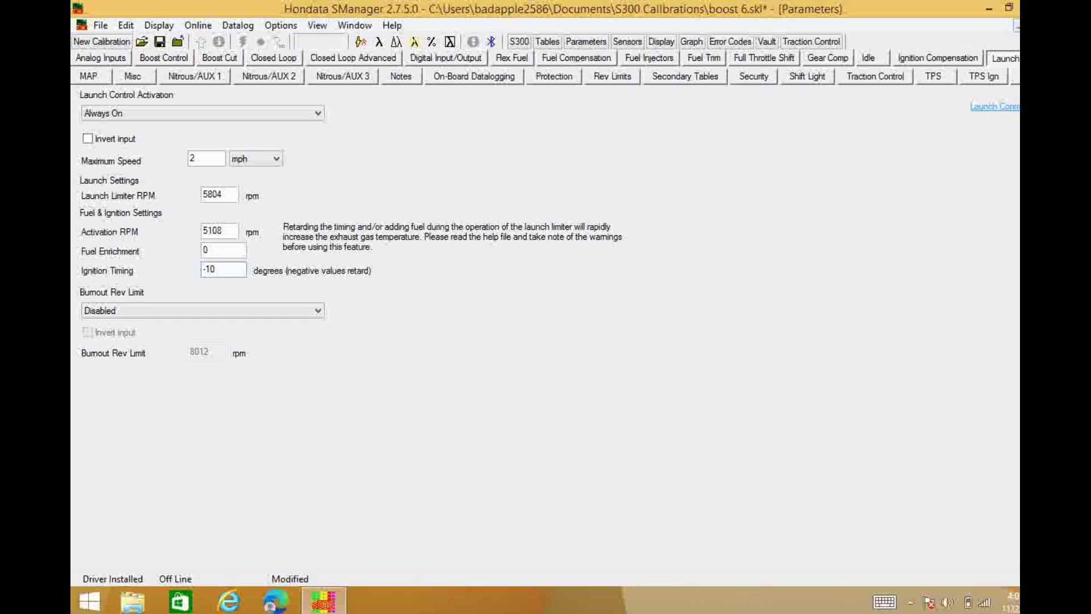
Try Fuel Enrichment 400 and Ignition Timing -20 degrees
left_click(231, 255)
key("BackSpace")
type("400")
left_click(222, 272)
key("BackSpace")
Settle on Ignition Timing -30 degrees and Fuel Enrichment 900, passing through 600
key("BackSpace")
type("20")
double_click(228, 254)
key("BackSpace")
type("600")
double_click(222, 270)
type("-30")
left_click(226, 250)
key("BackSpace")
key("BackSpace")
key("BackSpace")
type("9000")
key("BackSpace")
Commit the 900 fuel enrichment by clicking into the Ignition Timing box
left_click(228, 268)
On Boost Control, enter 3 as the gear 1 Quick Spool pressure after trying 5 and 10
left_click(177, 61)
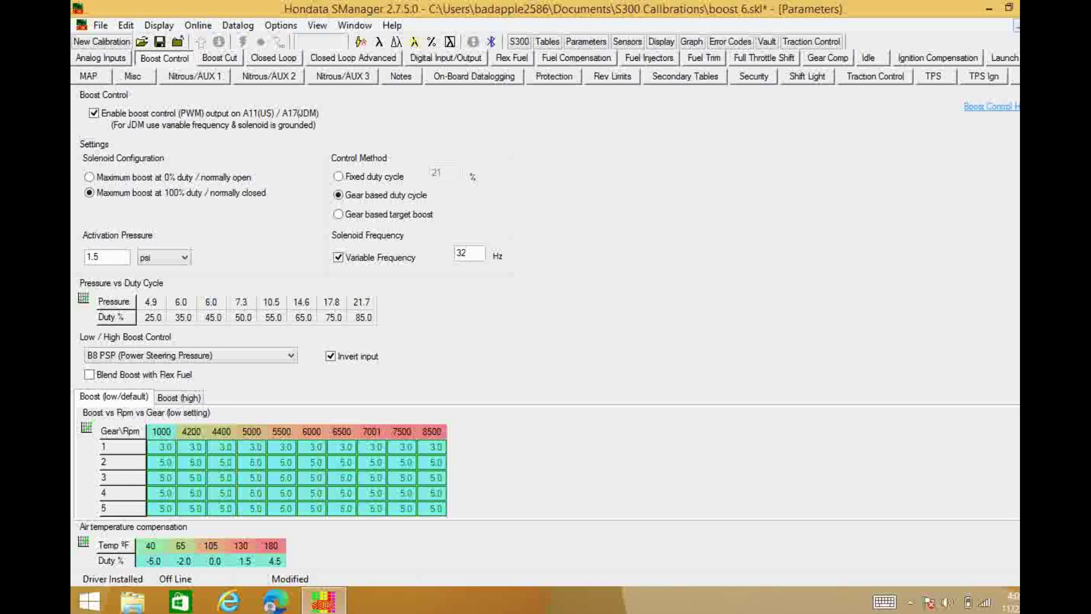
scroll(478, 380, "down", 3)
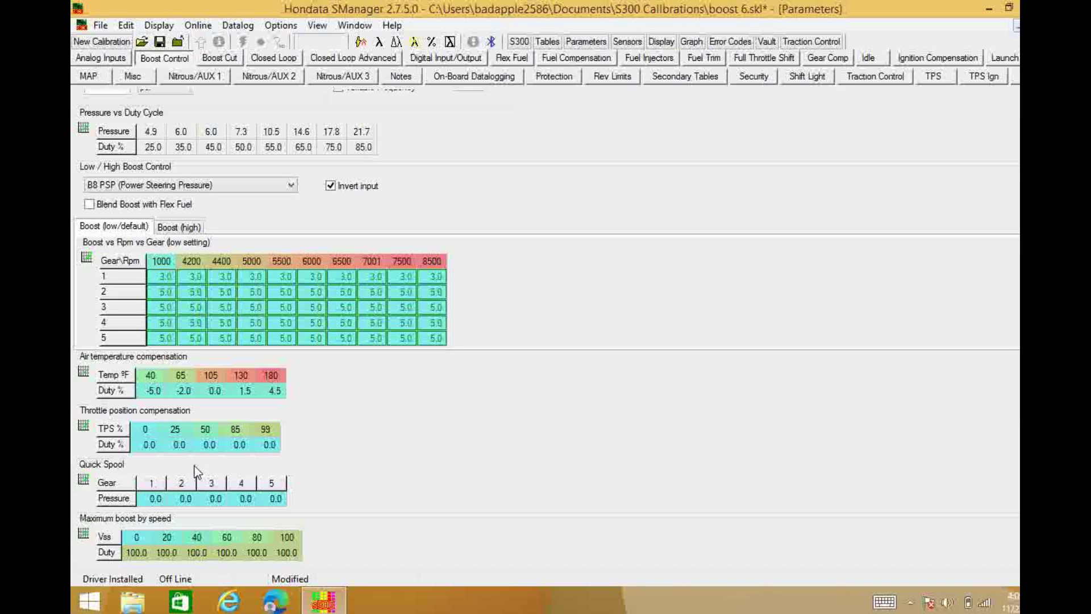
left_click(151, 499)
type("5")
key("BackSpace")
type("10")
key("BackSpace")
key("BackSpace")
type("3")
On Rev Limits, drag the Soft Rev Limiter Power Reduction slider to a new amount
left_click(615, 79)
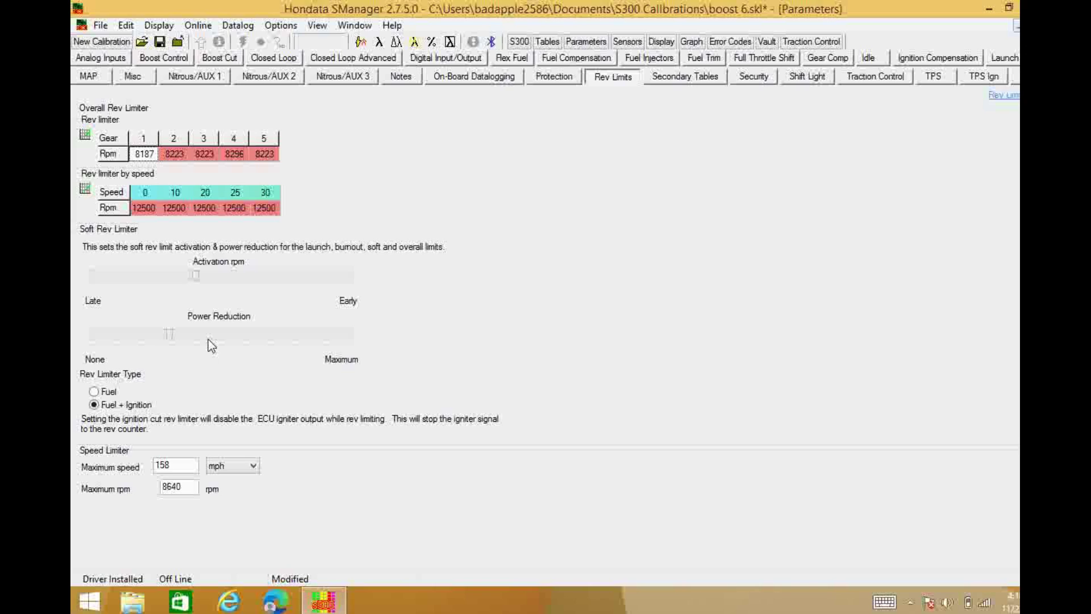
left_click(171, 334)
mouse_move(165, 334)
left_mouse_down()
mouse_move(144, 335)
mouse_move(246, 356)
mouse_move(223, 339)
mouse_move(149, 339)
left_mouse_up()
On Gear Comp, replace the gear 1 ignition compensation -3.00 with -10
left_click(823, 63)
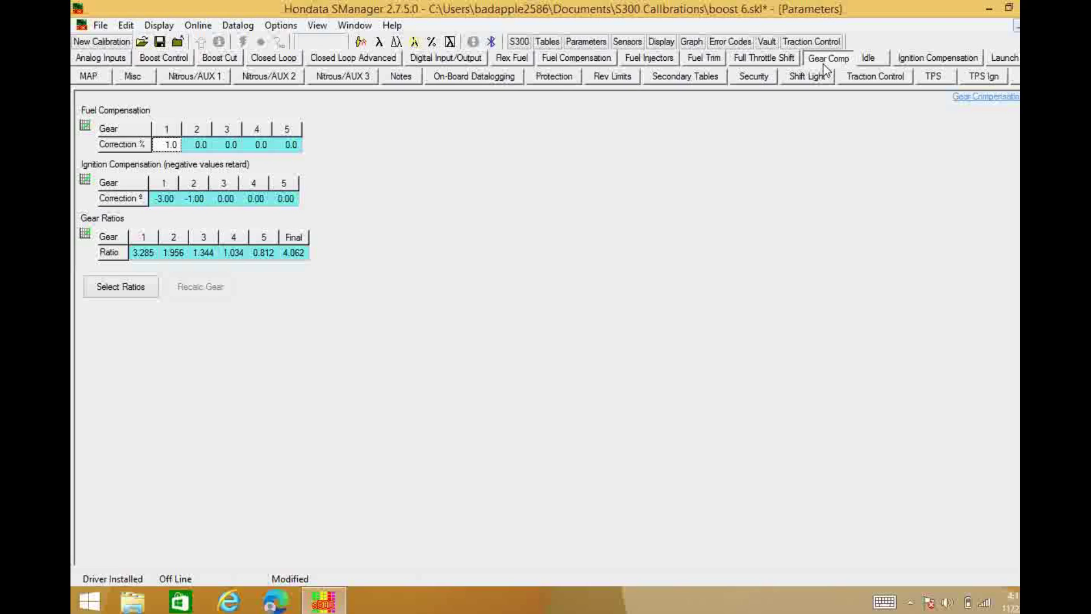
left_click(169, 204)
key("BackSpace")
key("BackSpace")
key("BackSpace")
key("BackSpace")
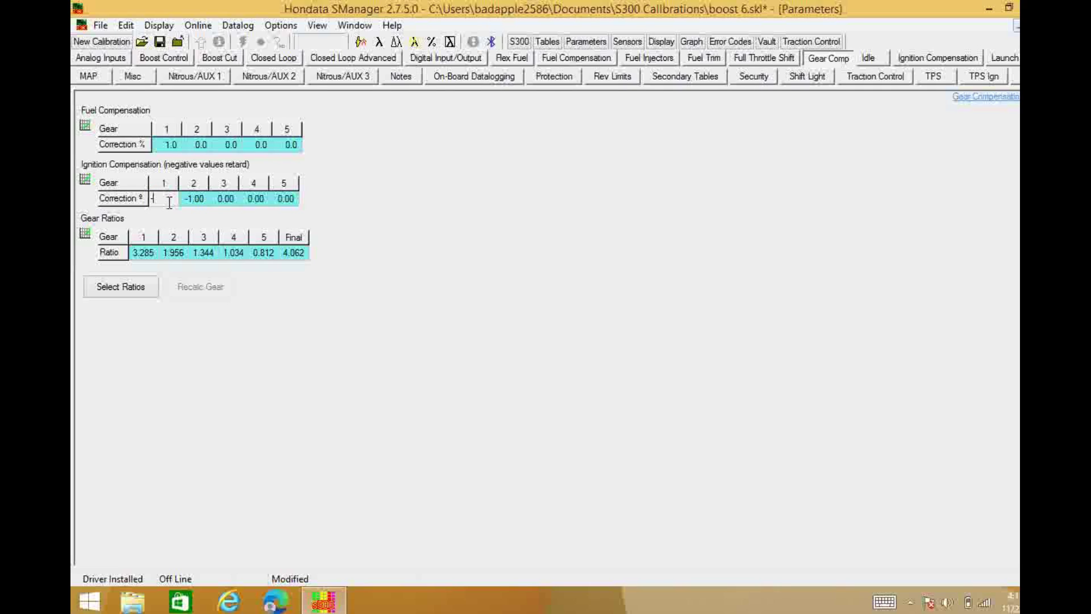
type("10")
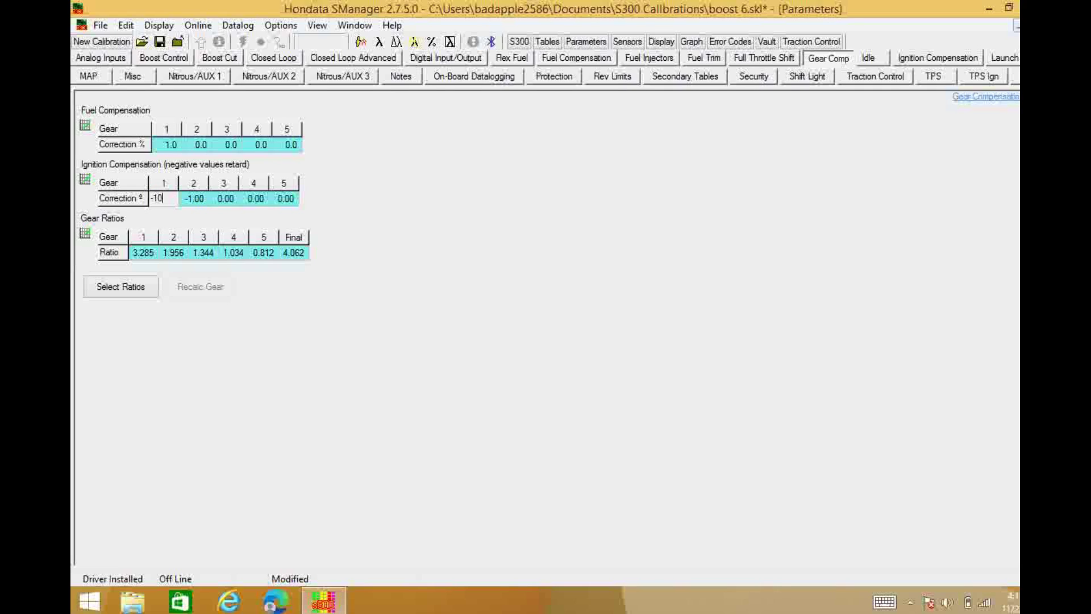